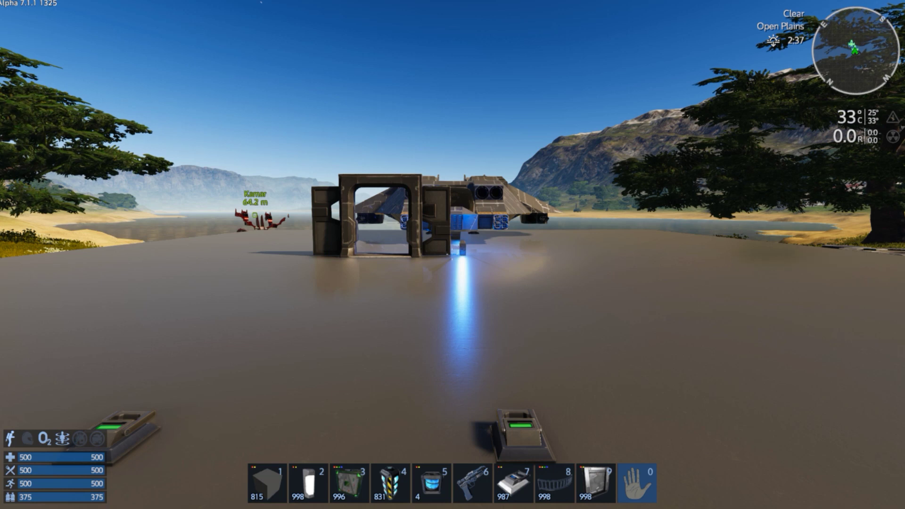
- Add a 2x AND circuit in Signal Logic with Lever1 and Lever2 as its two inputs
{"action": "key", "text": "p"}
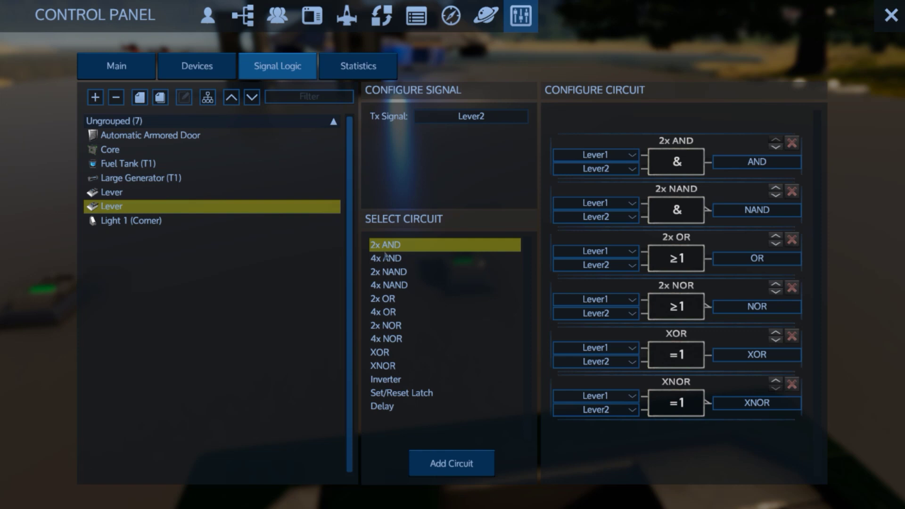
{"action": "left_click", "coordinate": [466, 466]}
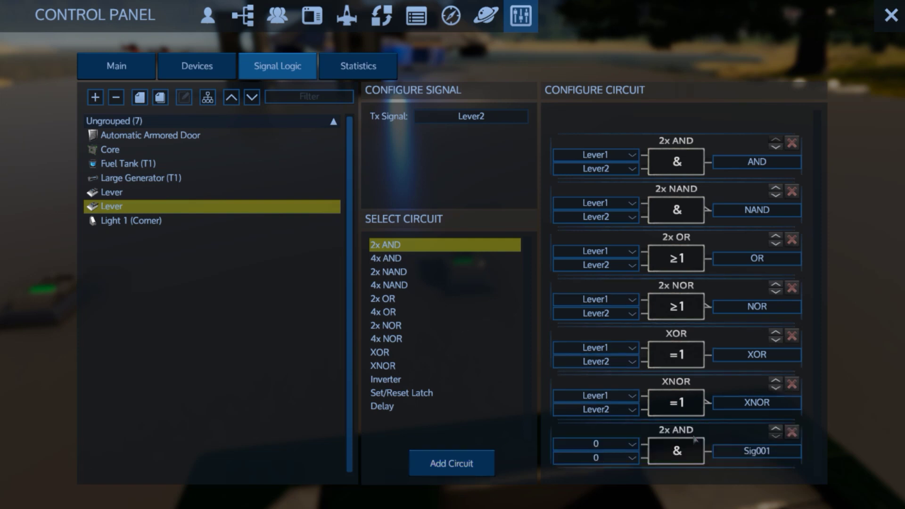
{"action": "left_click", "coordinate": [613, 444]}
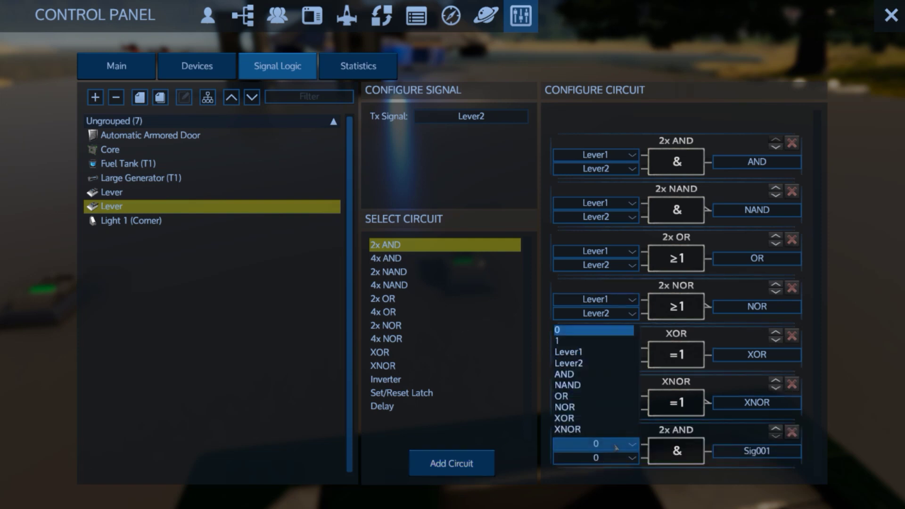
{"action": "left_click", "coordinate": [581, 354]}
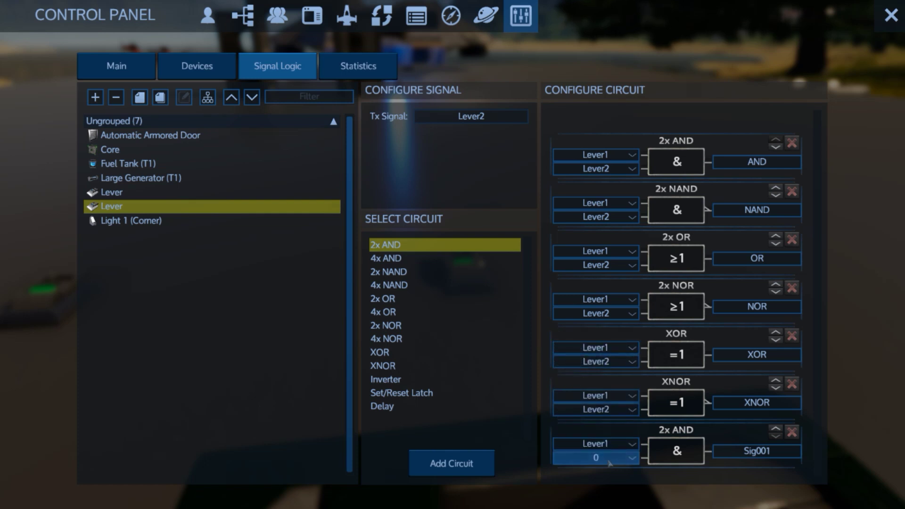
{"action": "left_click", "coordinate": [610, 458]}
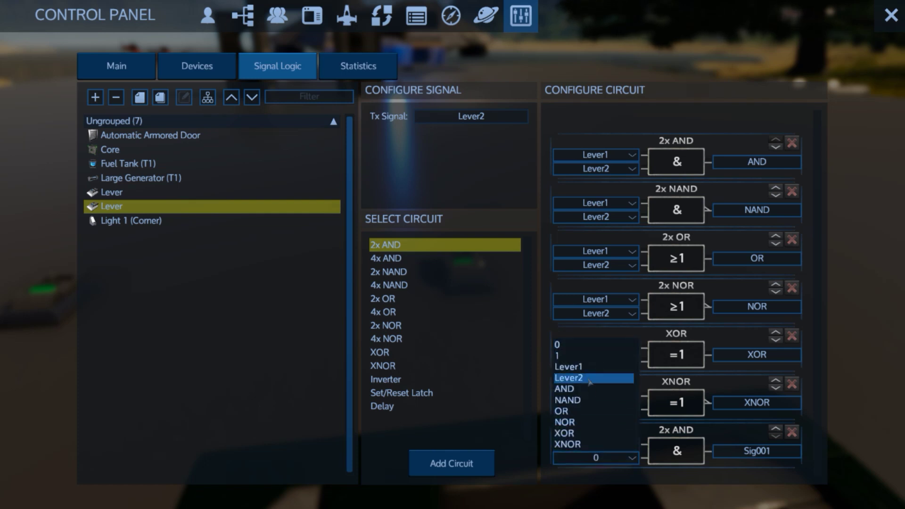
{"action": "left_click", "coordinate": [590, 378]}
- Rename the AND circuit's output signal to 'OurSignal' and check both lever signal names
{"action": "left_click", "coordinate": [758, 453]}
{"action": "type", "text": "OurSigna"}
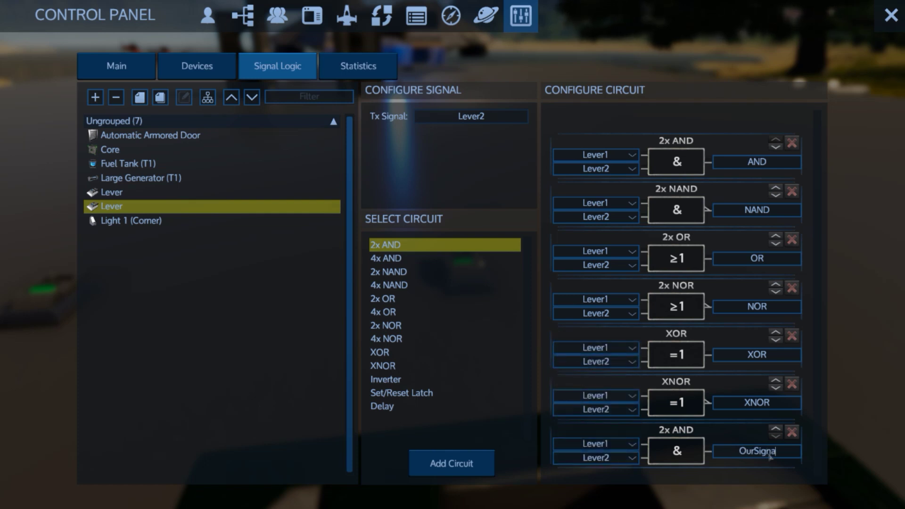
{"action": "type", "text": "l"}
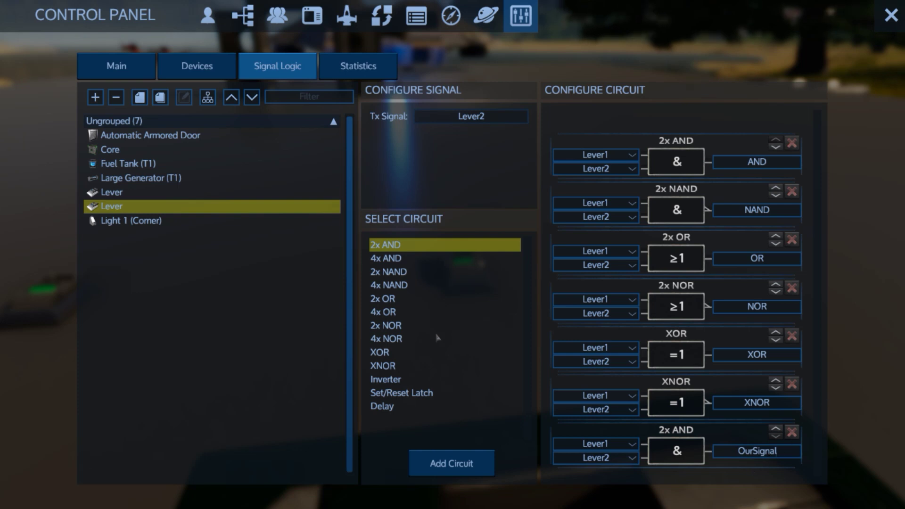
{"action": "left_click", "coordinate": [110, 194]}
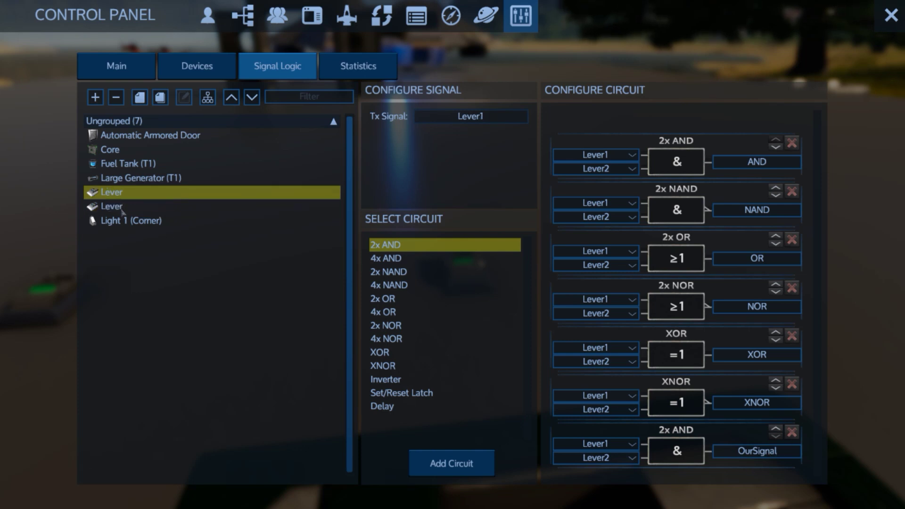
{"action": "left_click", "coordinate": [113, 207]}
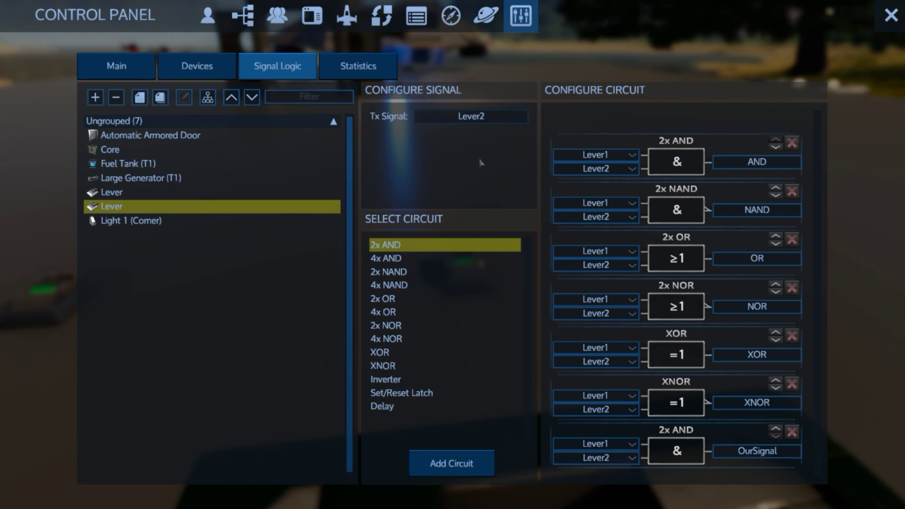
- Walk to the corner light and set its On/Off signal to OurSignal instead of Lever1
{"action": "key", "text": "Escape"}
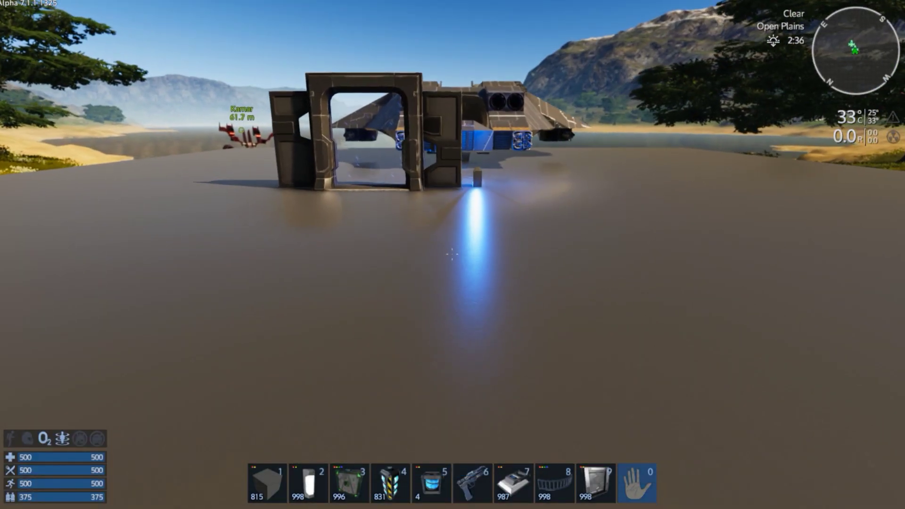
{"action": "key", "text": "w"}
{"action": "key", "text": "p"}
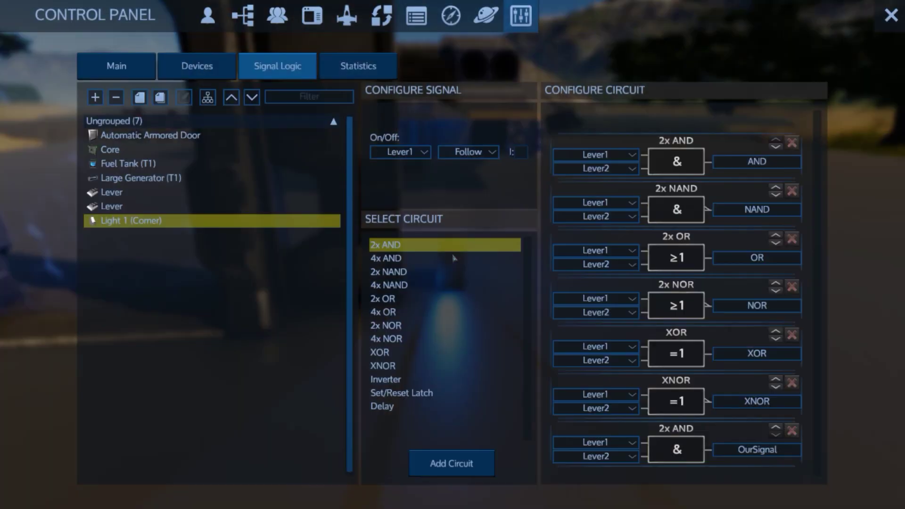
{"action": "left_click", "coordinate": [401, 151]}
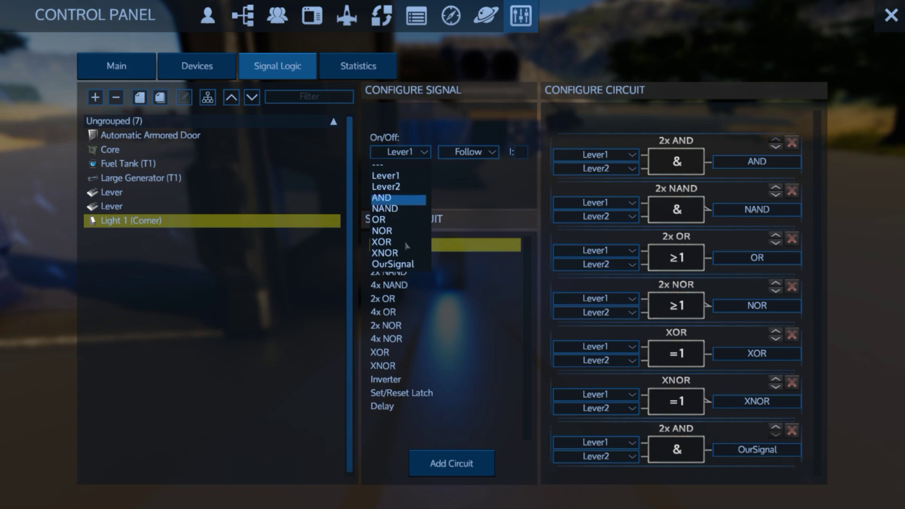
{"action": "left_click", "coordinate": [392, 264]}
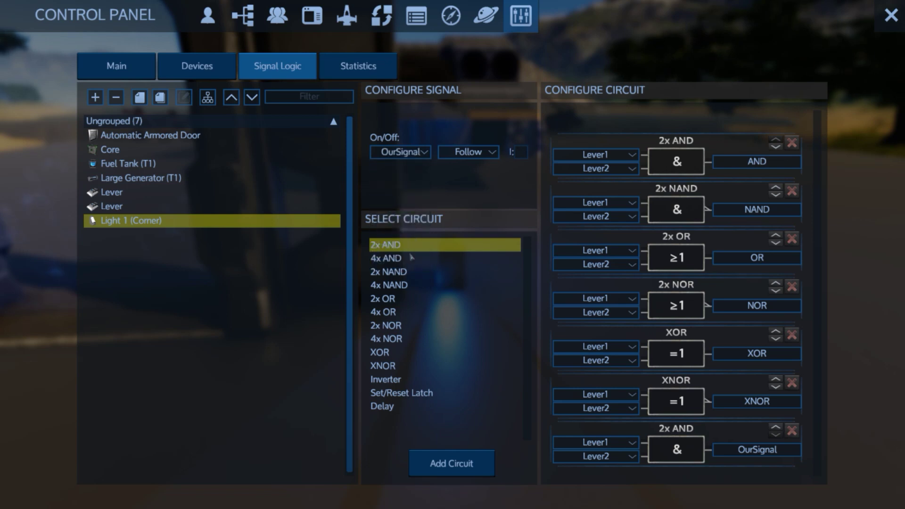
- Show the switching-mode options (Follow, Toggle) for the light's OurSignal control
{"action": "left_click", "coordinate": [469, 152]}
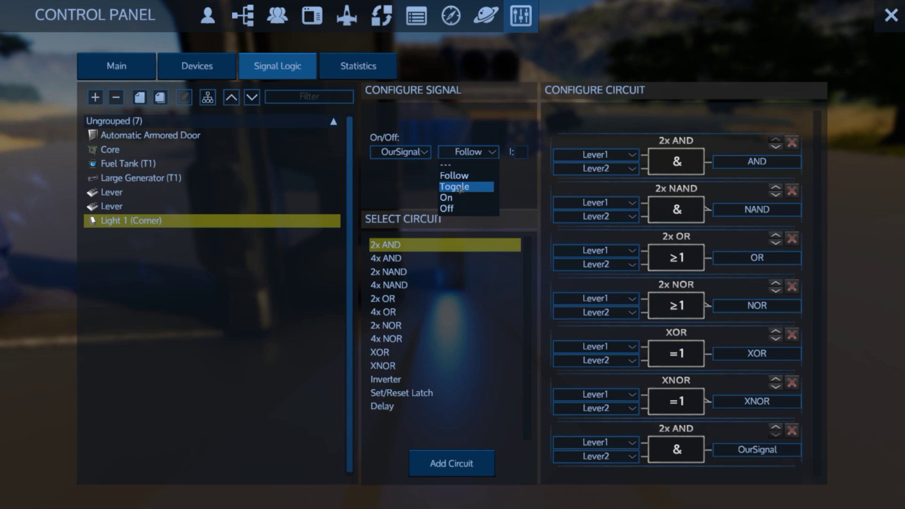
- Set the corner light to Toggle mode and drive the armored door's Open/Close from AND
{"action": "left_click", "coordinate": [461, 187]}
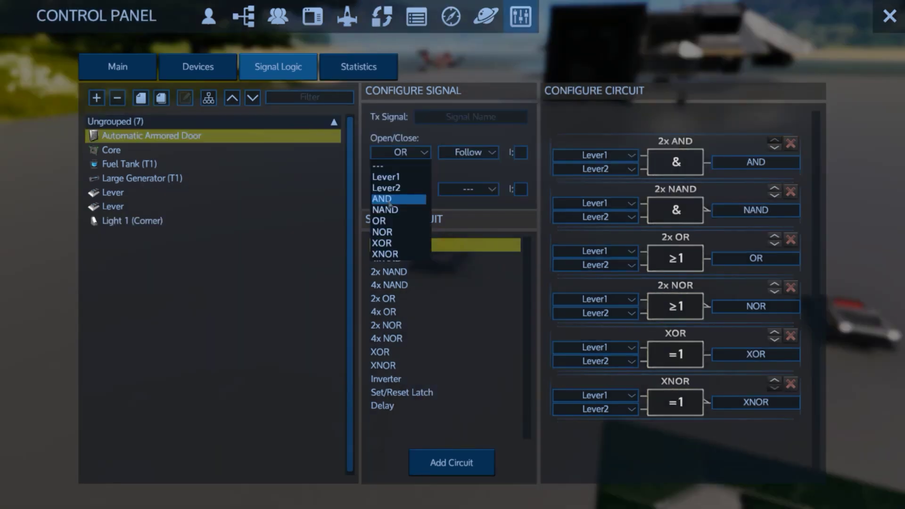
{"action": "left_click", "coordinate": [402, 201]}
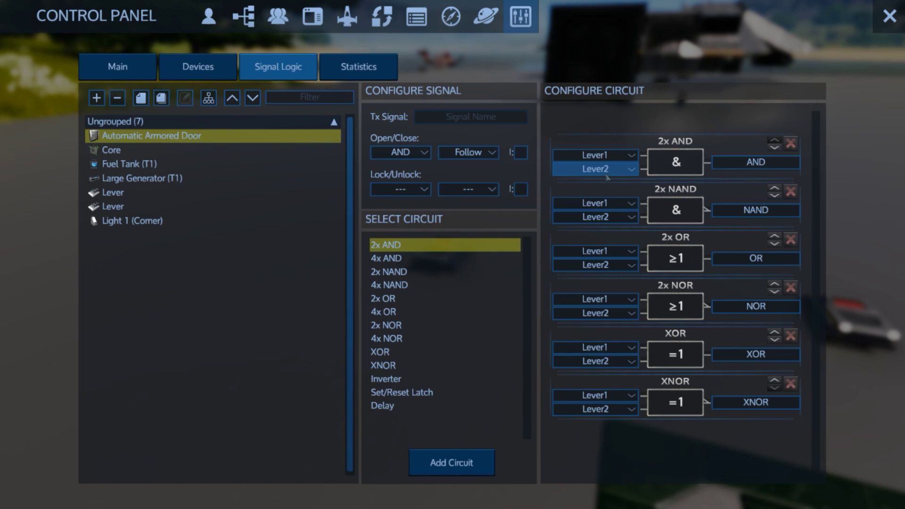
{"action": "key", "text": "Escape"}
- Switch the central lever on, off and on again, then turn the second lever on
{"action": "key", "text": "f"}
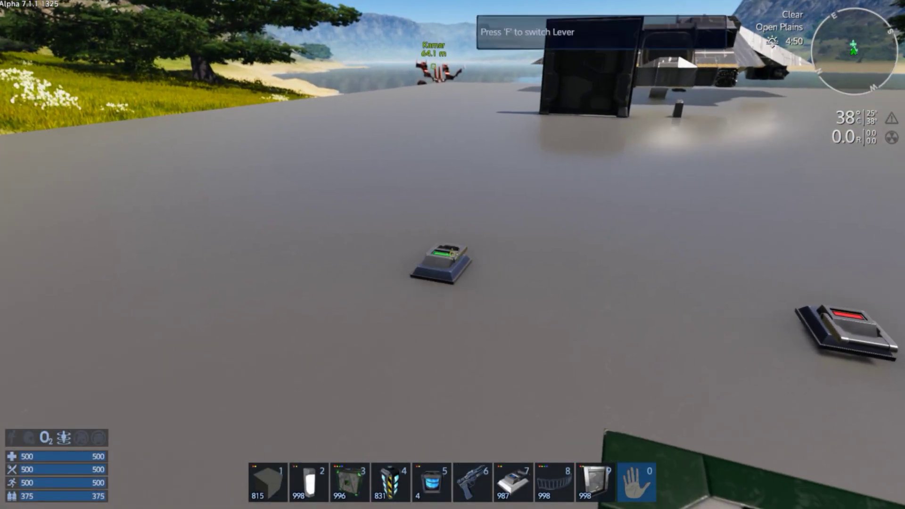
{"action": "key", "text": "f"}
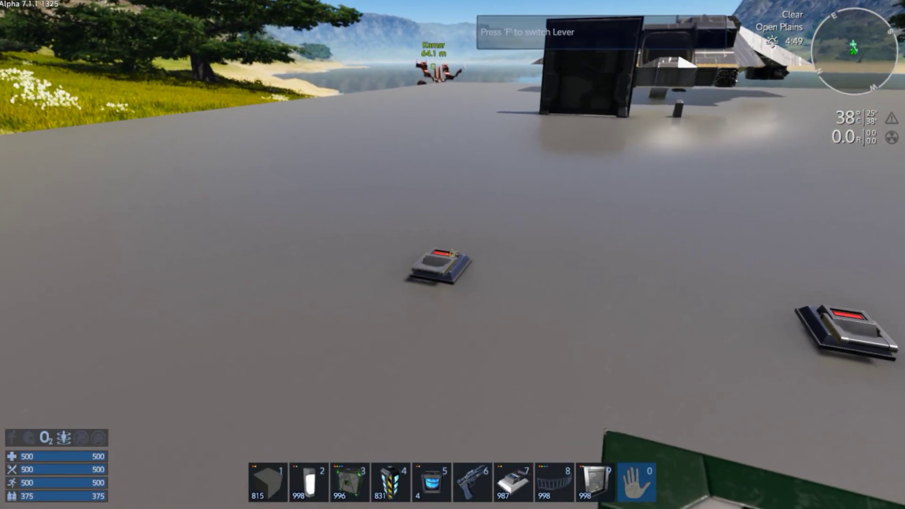
{"action": "key", "text": "f"}
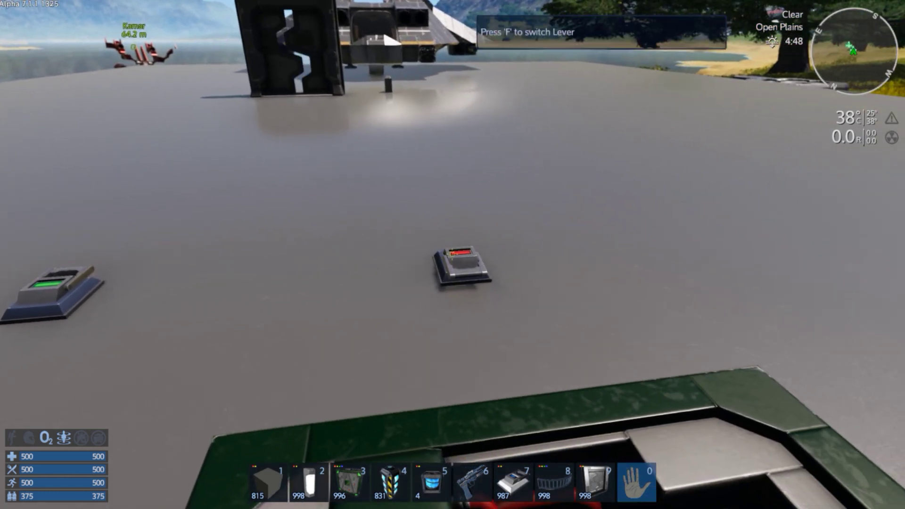
{"action": "key", "text": "f"}
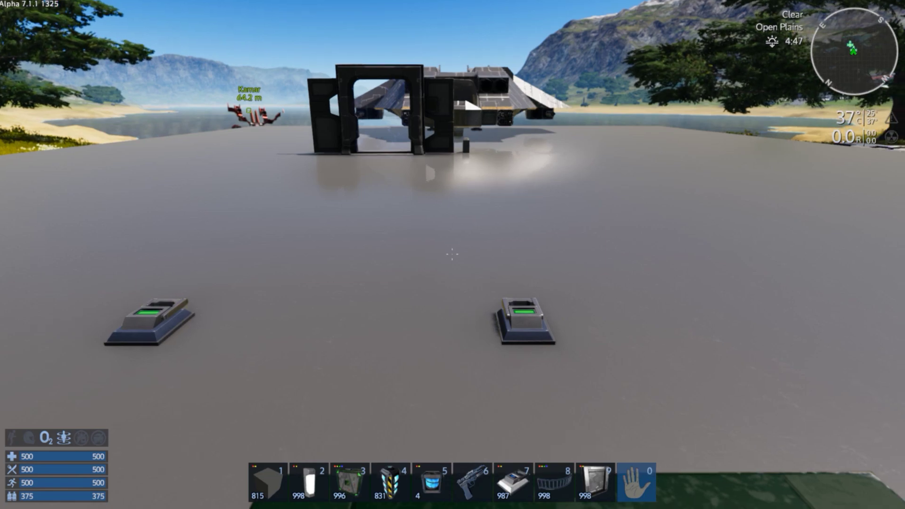
{"action": "key", "text": "p"}
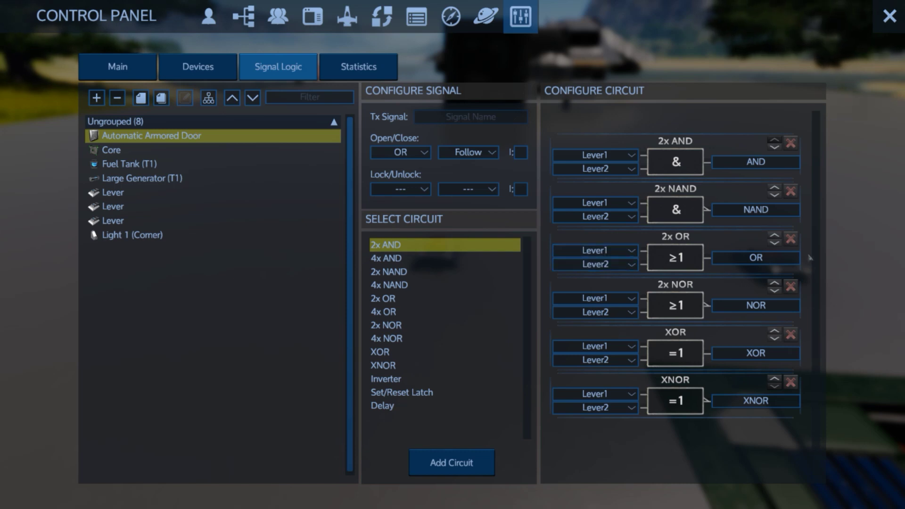
- Switch a lever off and back on to watch the AND door close and reopen
{"action": "key", "text": "Escape"}
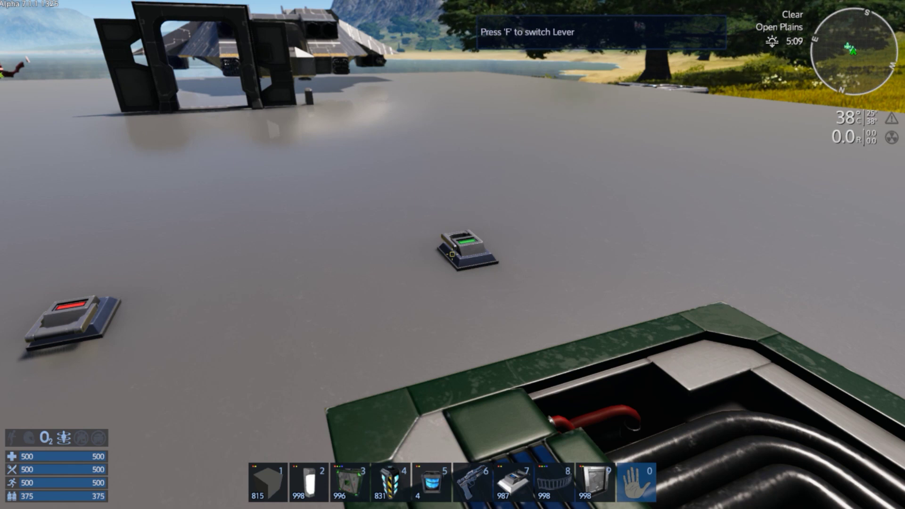
{"action": "key", "text": "f"}
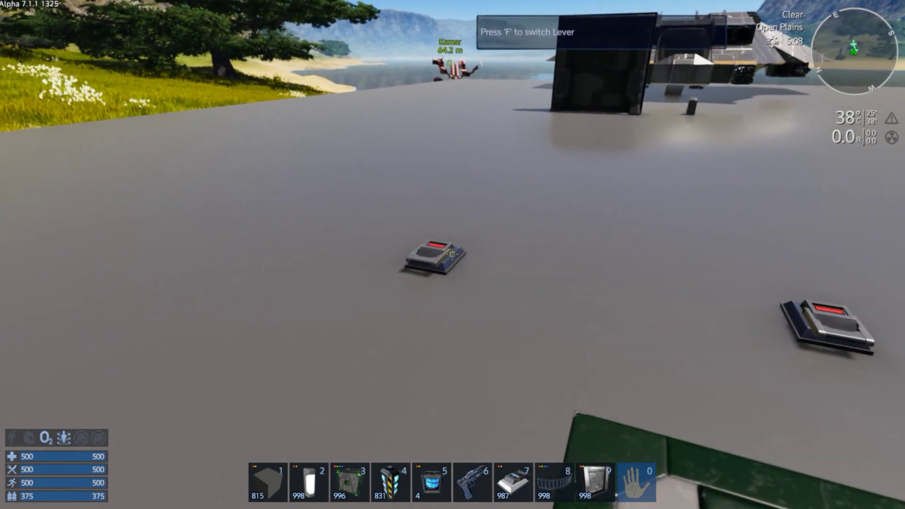
{"action": "key", "text": "f"}
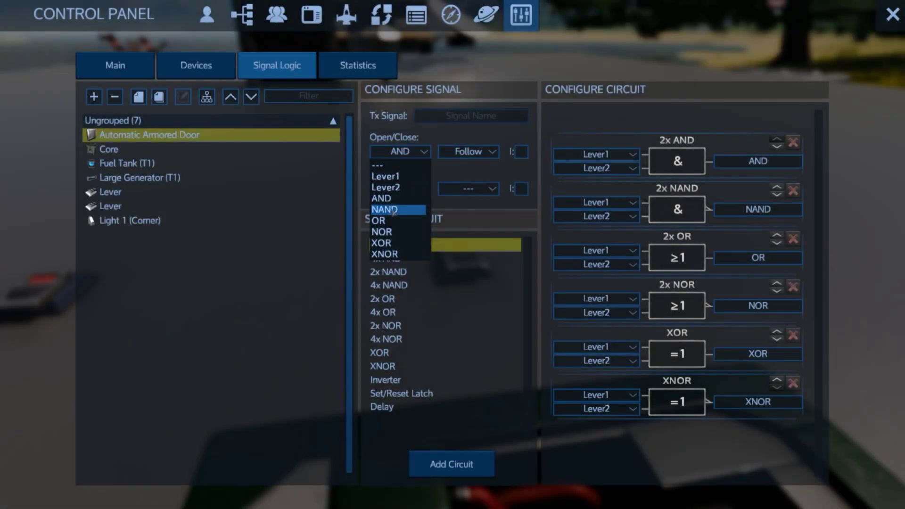
- Set the door's Open/Close to NAND, then switch the right and left levers on
{"action": "left_click", "coordinate": [389, 209]}
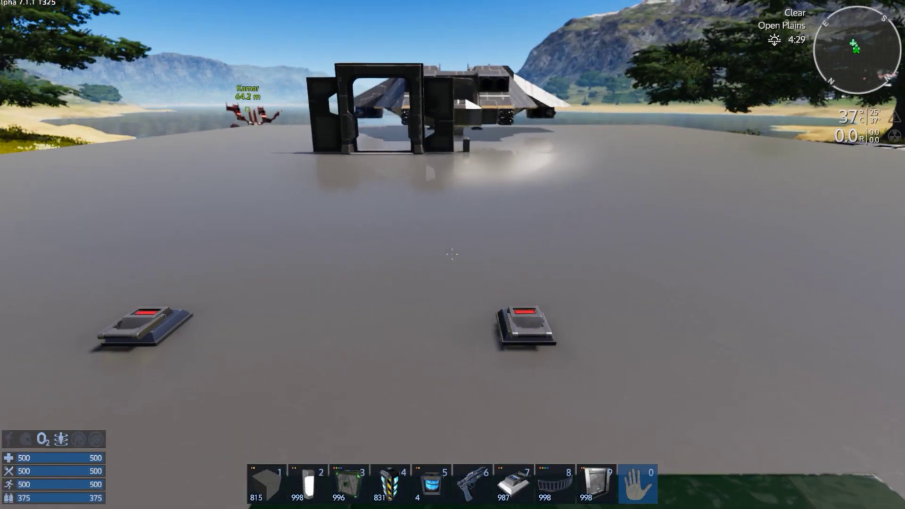
{"action": "key", "text": "w"}
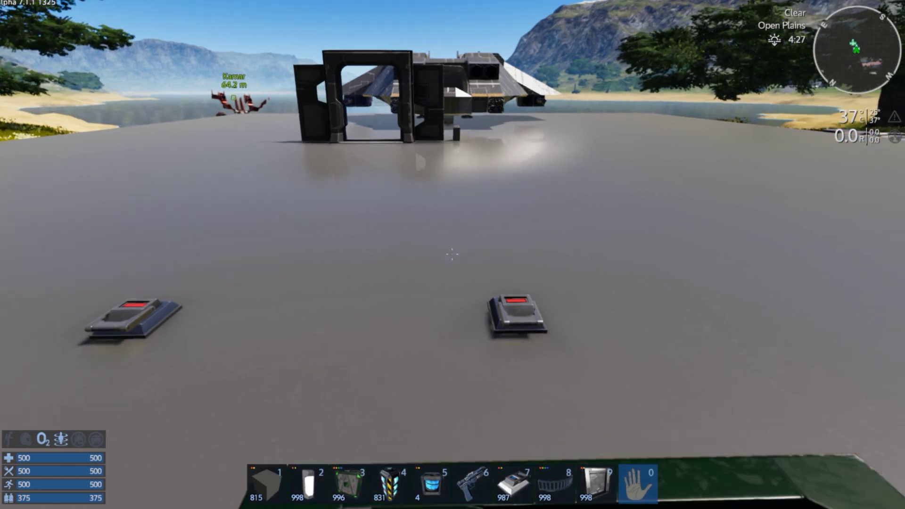
{"action": "key", "text": "f"}
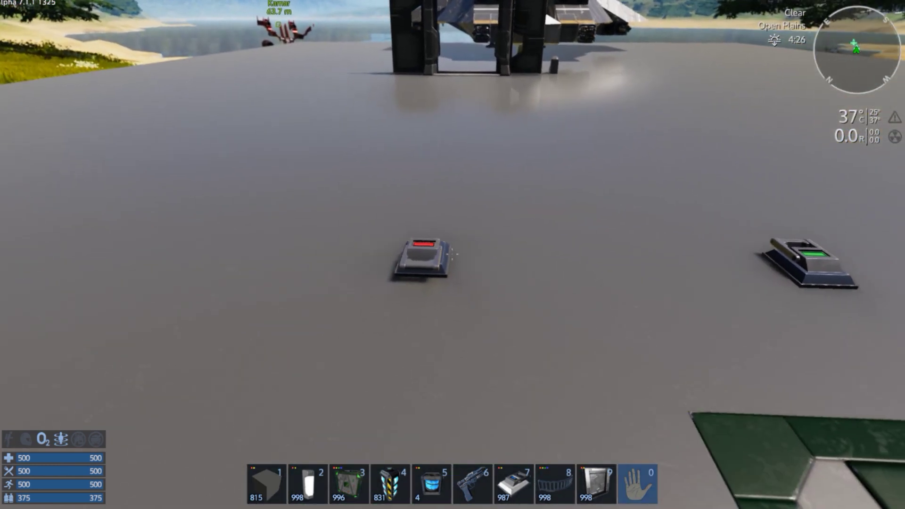
{"action": "key", "text": "f"}
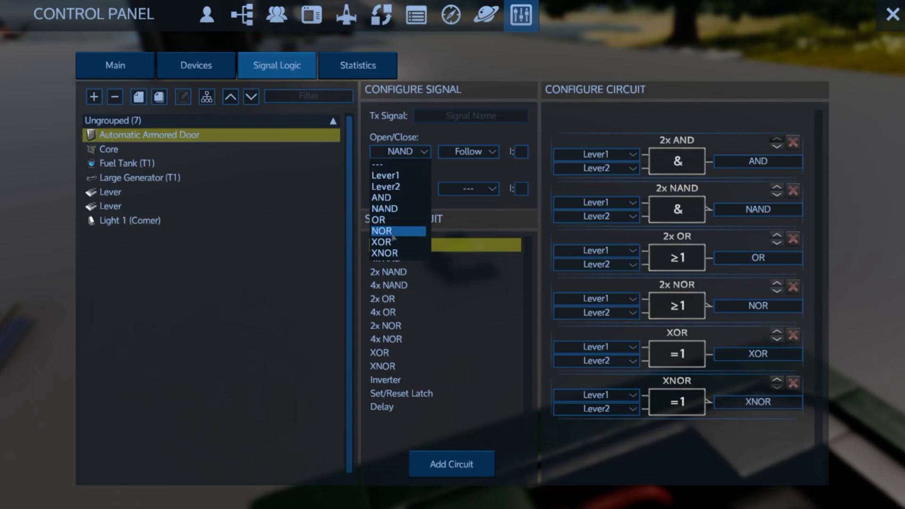
- Set the door's Open/Close to NOR and test it by switching a lever off and the centre lever on
{"action": "left_click", "coordinate": [392, 234]}
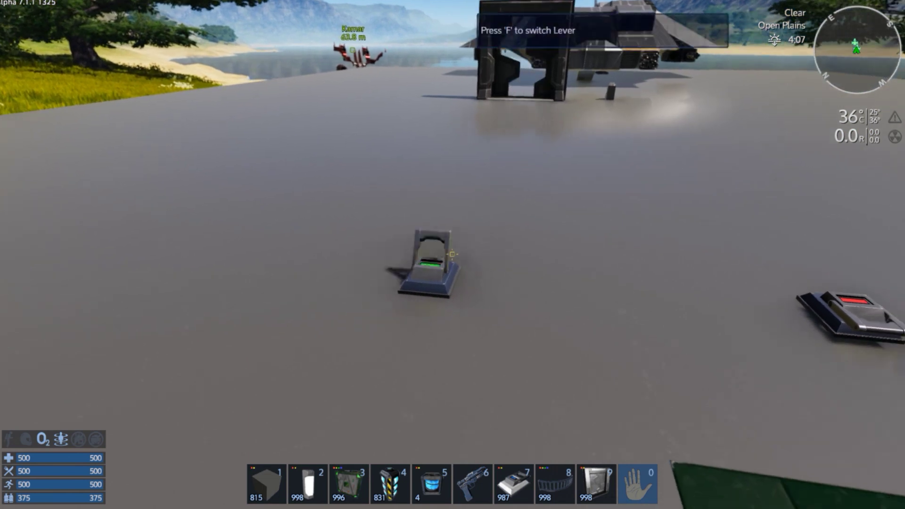
{"action": "key", "text": "f"}
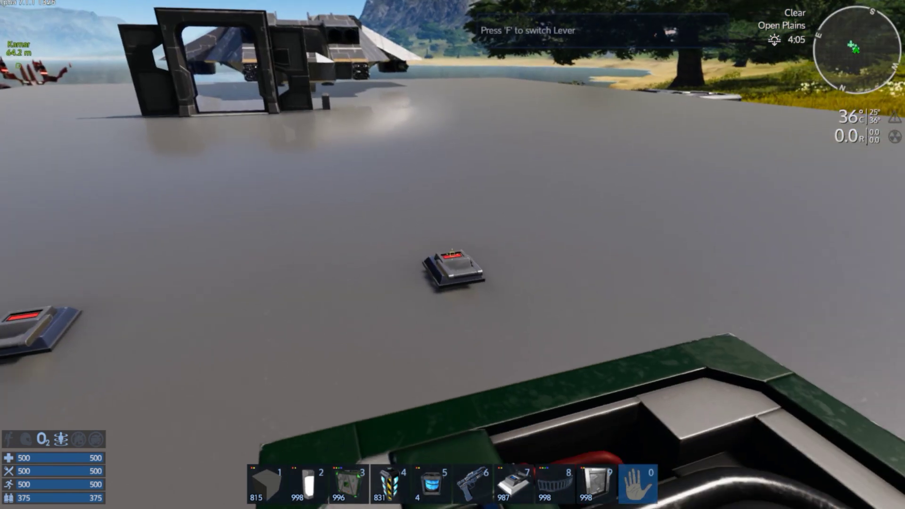
{"action": "key", "text": "f"}
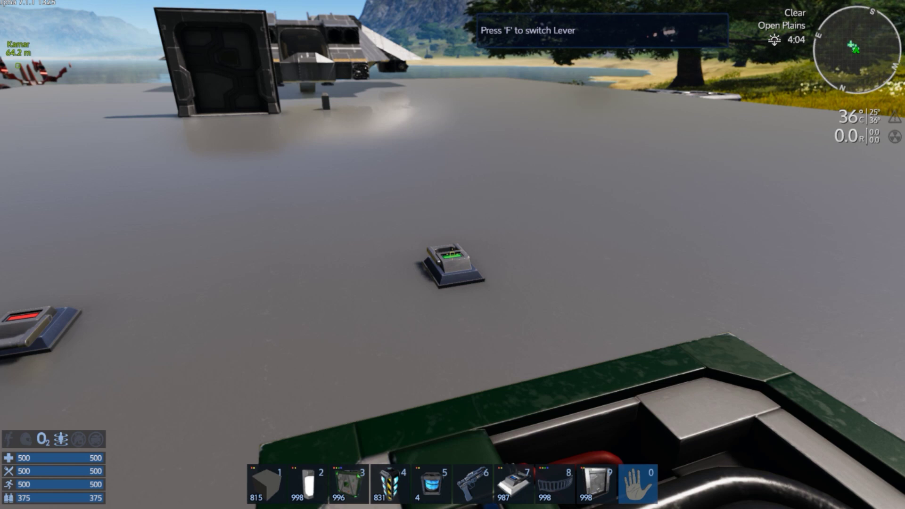
{"action": "left_click", "coordinate": [452, 254]}
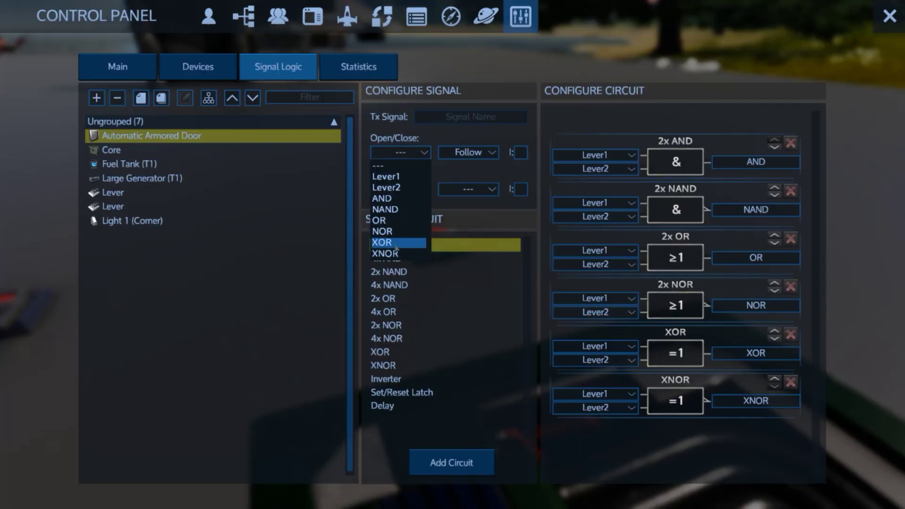
- Set the door's Open/Close to XOR and test it by switching the second and centre levers
{"action": "left_click", "coordinate": [396, 243]}
{"action": "key", "text": "Escape"}
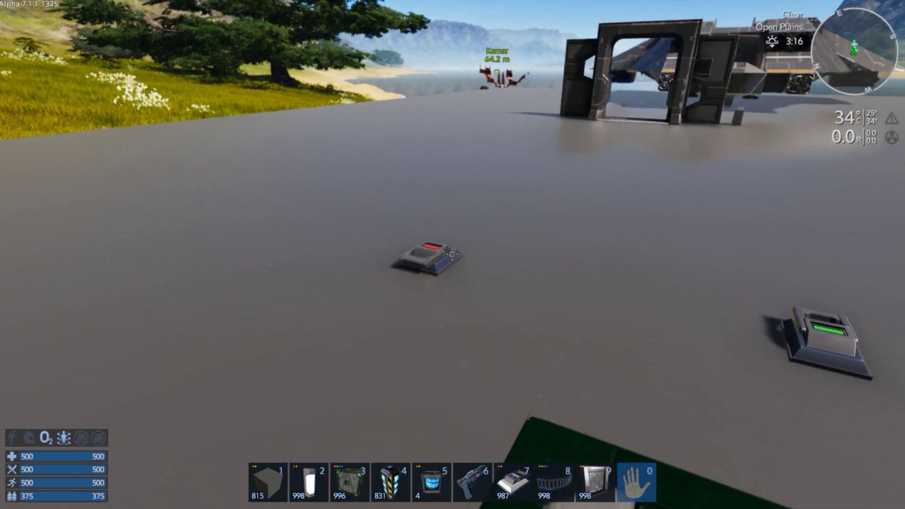
{"action": "key", "text": "f"}
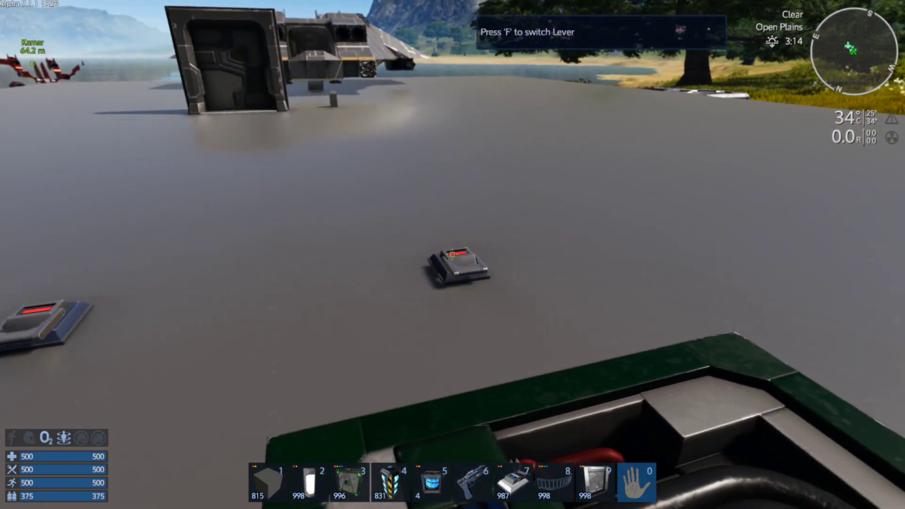
{"action": "key", "text": "f"}
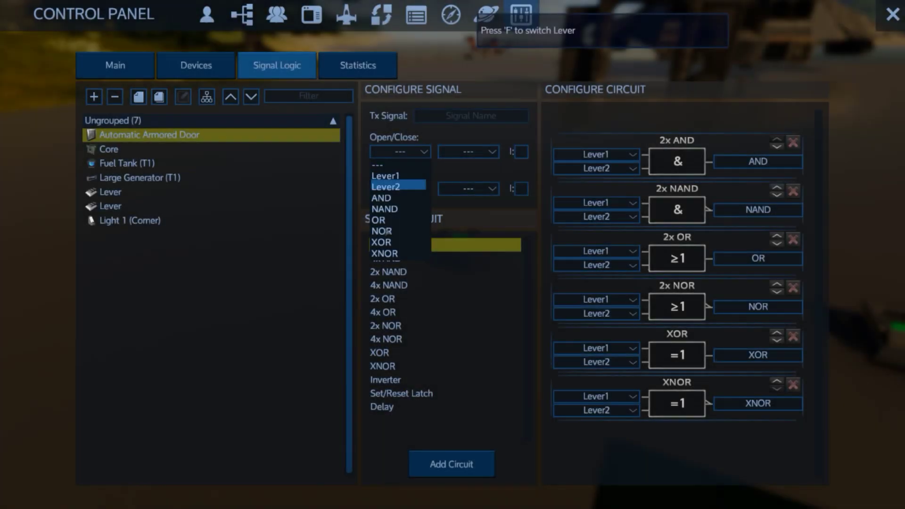
- Set the door's Open/Close to XNOR and test it by toggling both levers, ending with both on
{"action": "left_click", "coordinate": [387, 260]}
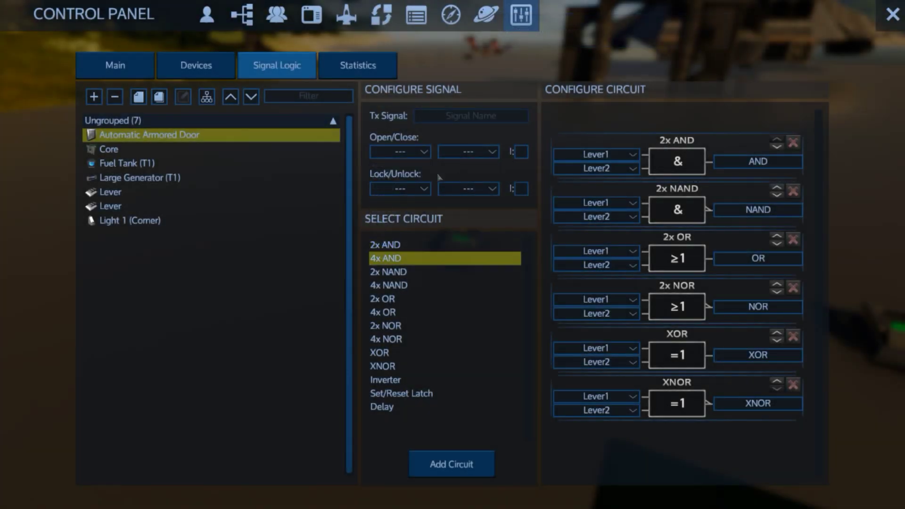
{"action": "left_click", "coordinate": [400, 152]}
{"action": "left_click", "coordinate": [384, 254]}
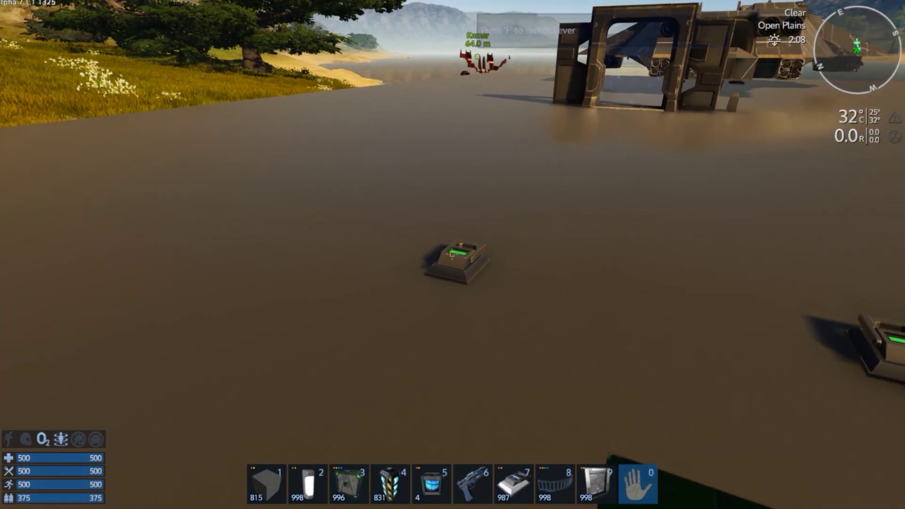
{"action": "key", "text": "f"}
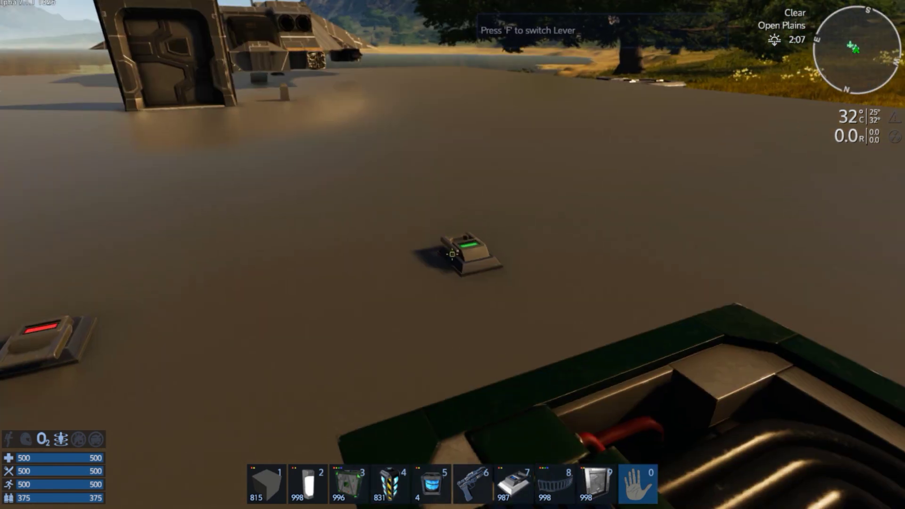
{"action": "key", "text": "f"}
{"action": "key", "text": "f"}
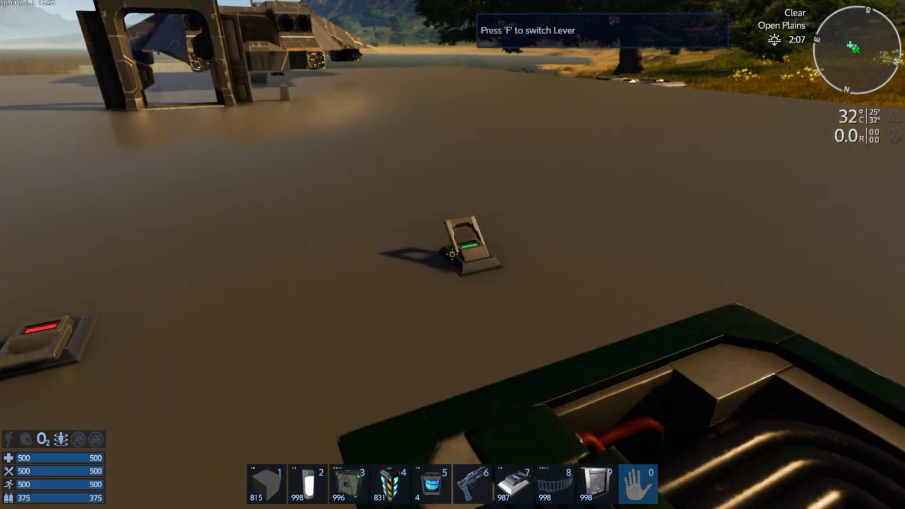
{"action": "key", "text": "f"}
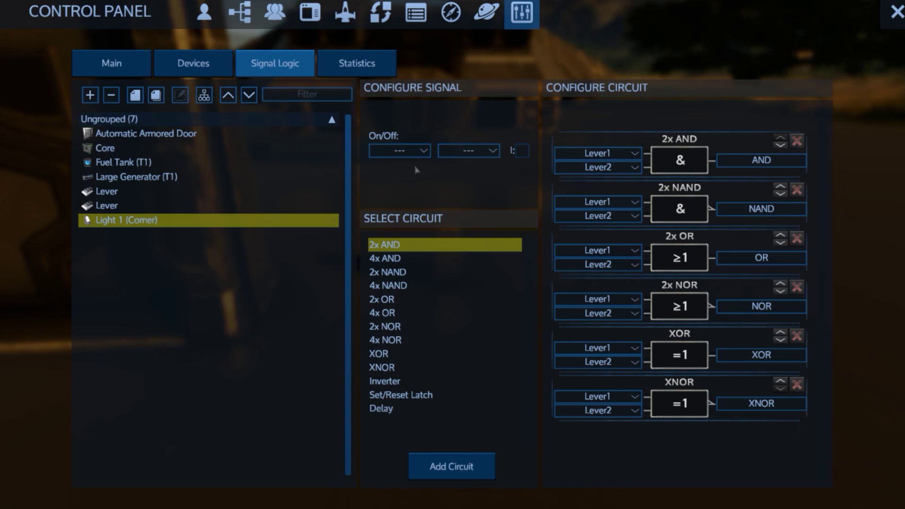
- Set Light 1 (Corner) On/Off to Lever1 and switch that lever on to light it
{"action": "left_click", "coordinate": [416, 152]}
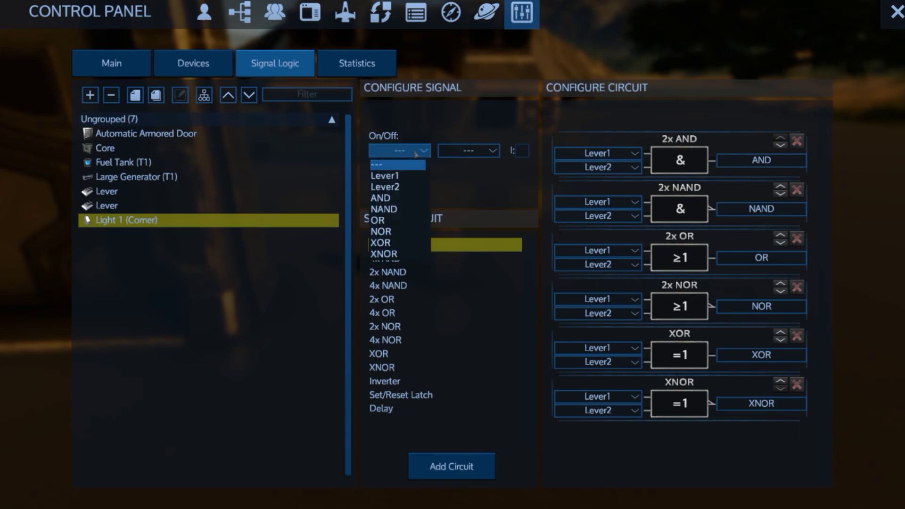
{"action": "left_click", "coordinate": [396, 176]}
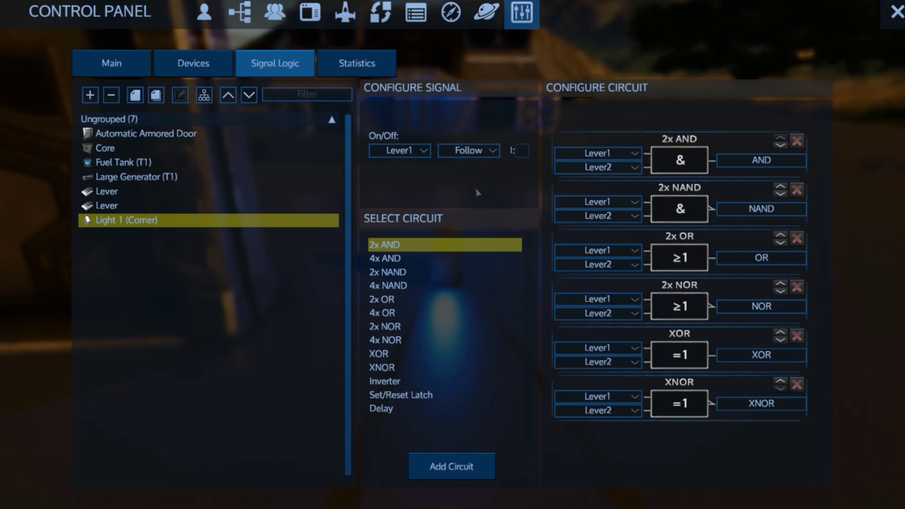
{"action": "key", "text": "Escape"}
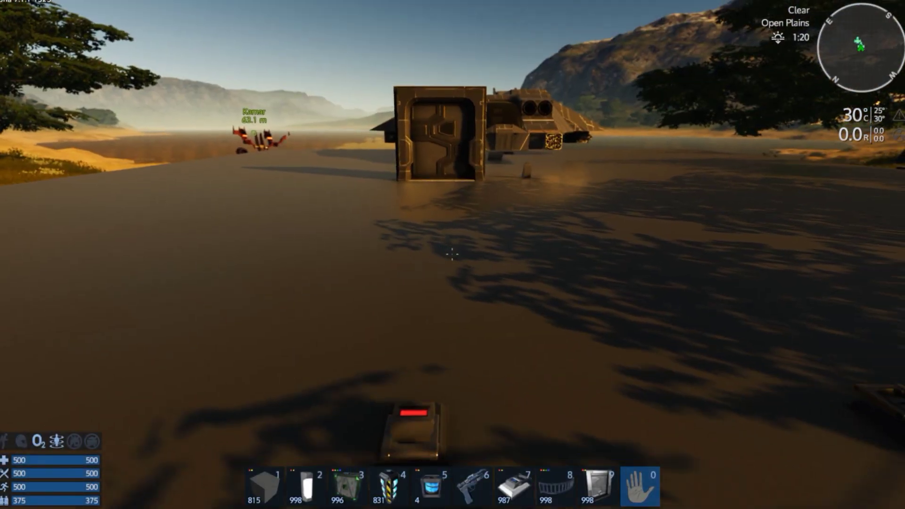
{"action": "key", "text": "f"}
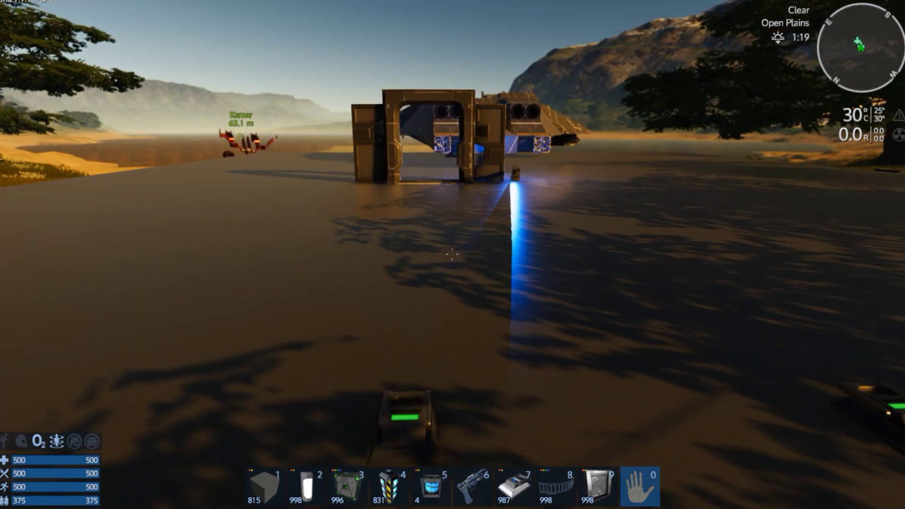
- Flip Lever1 back to off, turning the corner light off through its Follow signal
{"action": "key", "text": "f"}
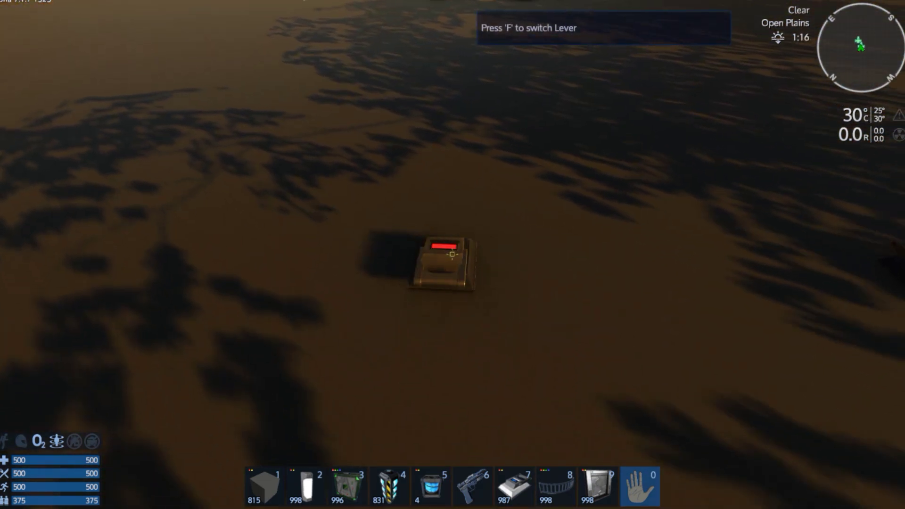